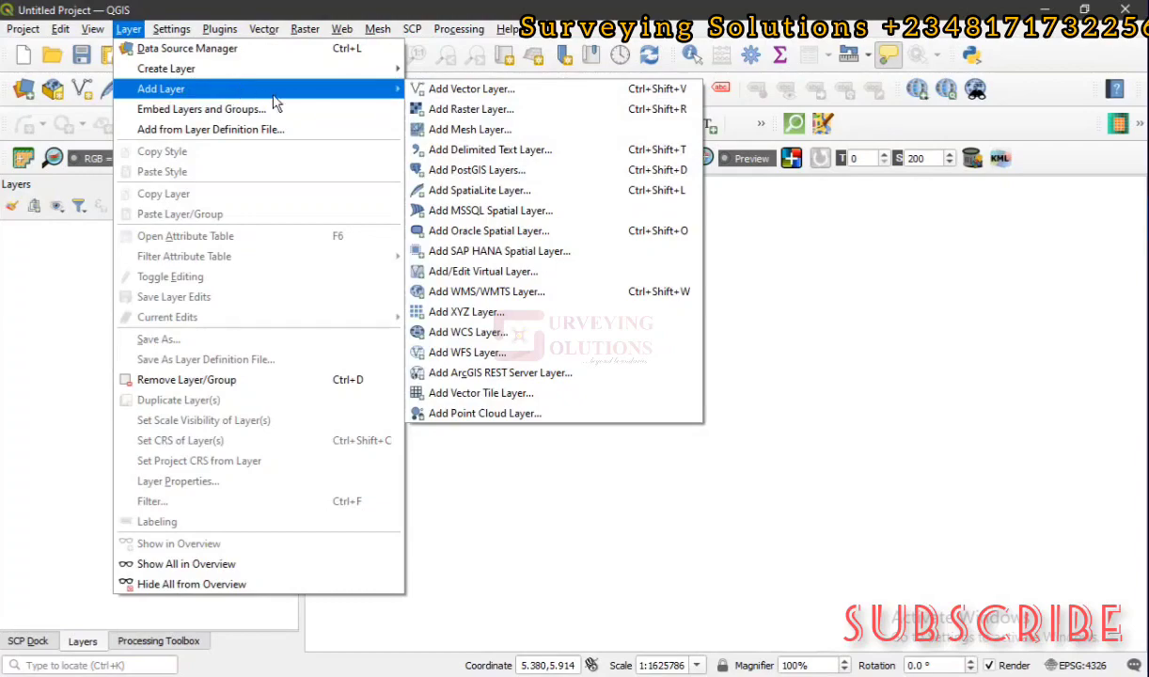
# Select the B1–B7 band TIFs in the DATA folder and add them as raster layers
pyautogui.click(517, 111)
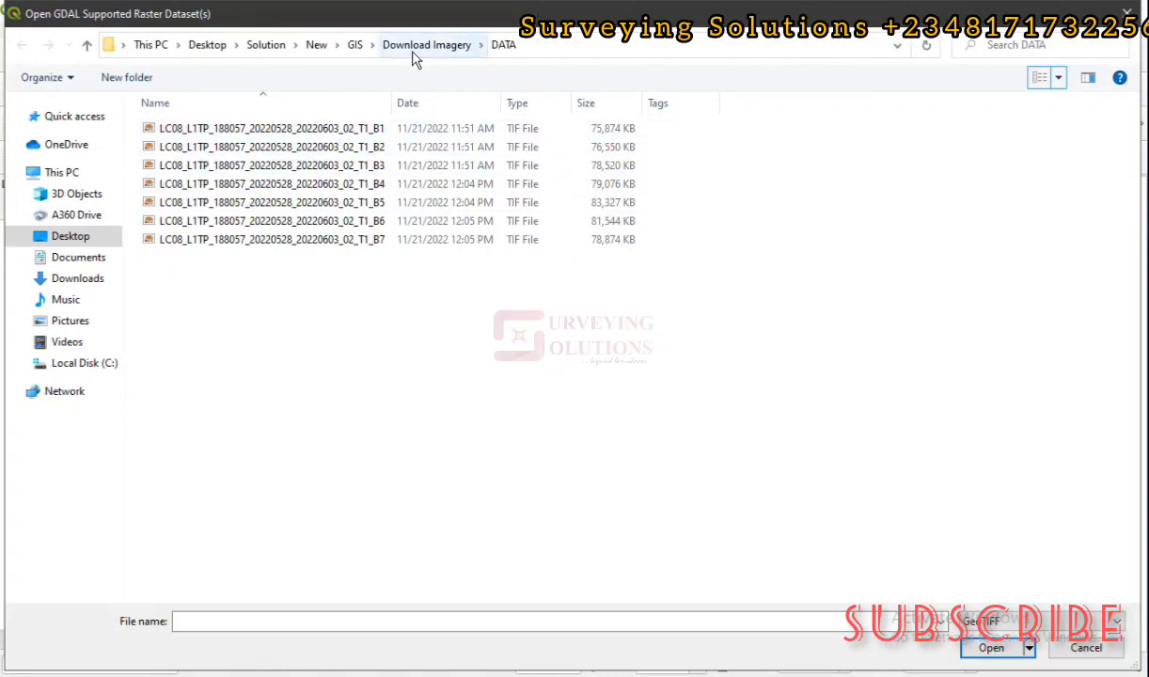
pyautogui.moveTo(448, 356); pyautogui.dragTo(251, 120)
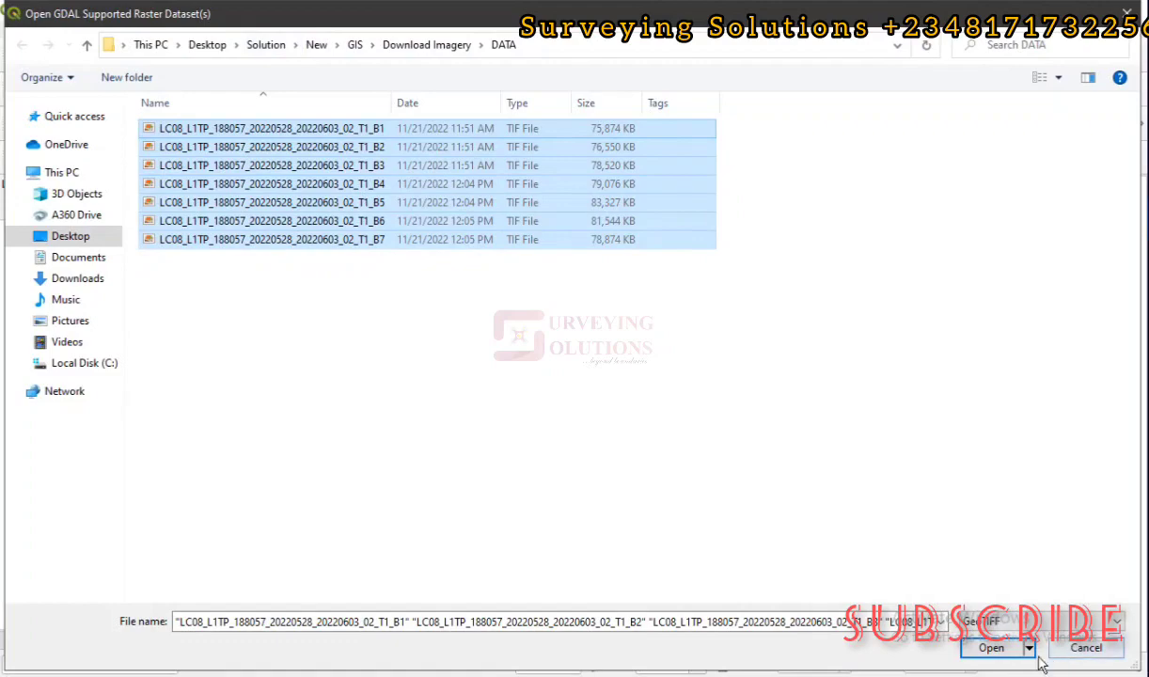
pyautogui.click(989, 648)
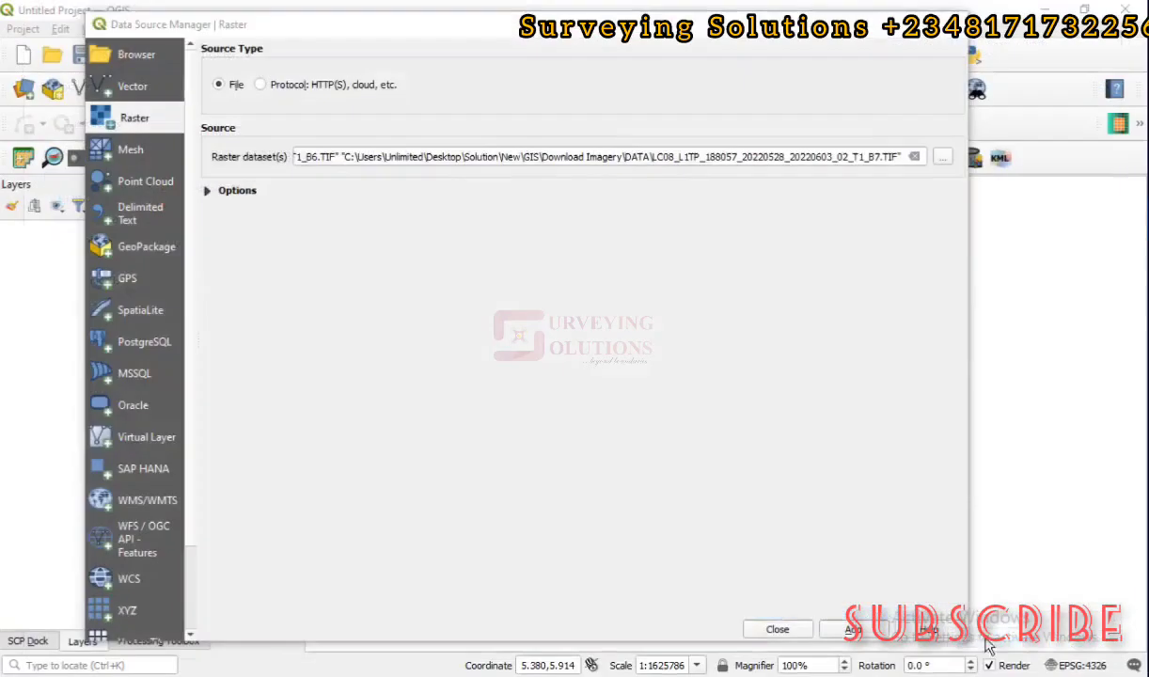
pyautogui.click(775, 630)
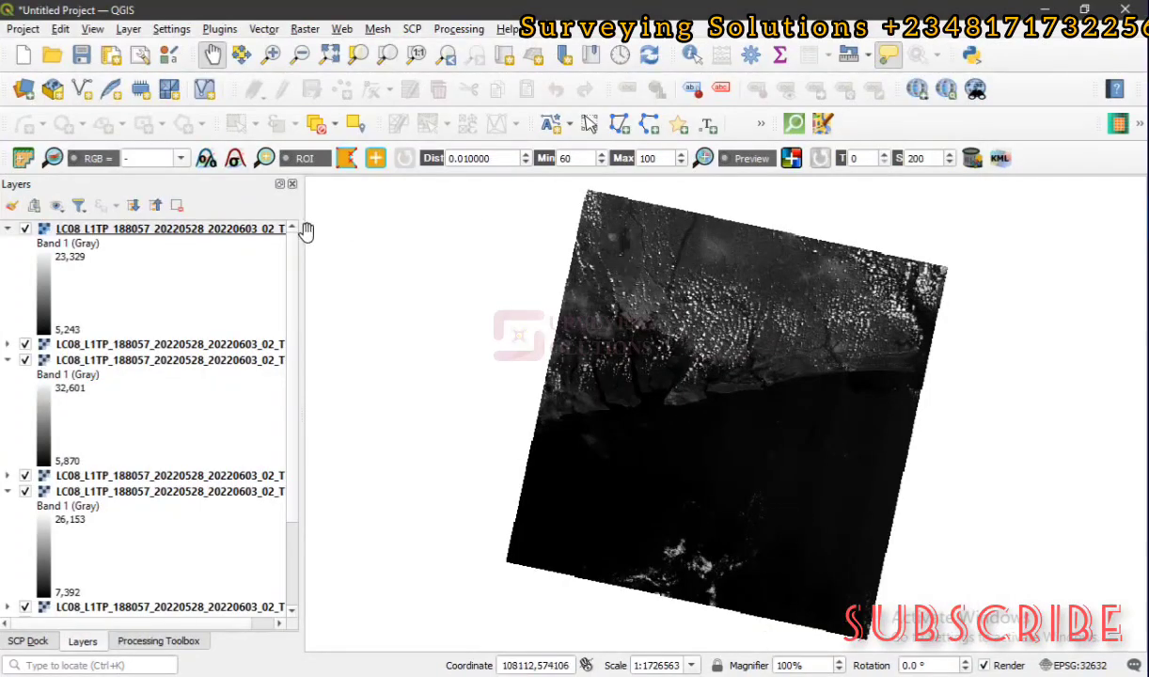
# Collapse the B1–B7 layer legends and widen the Layers panel so full band names show
pyautogui.click(7, 229)
pyautogui.click(7, 260)
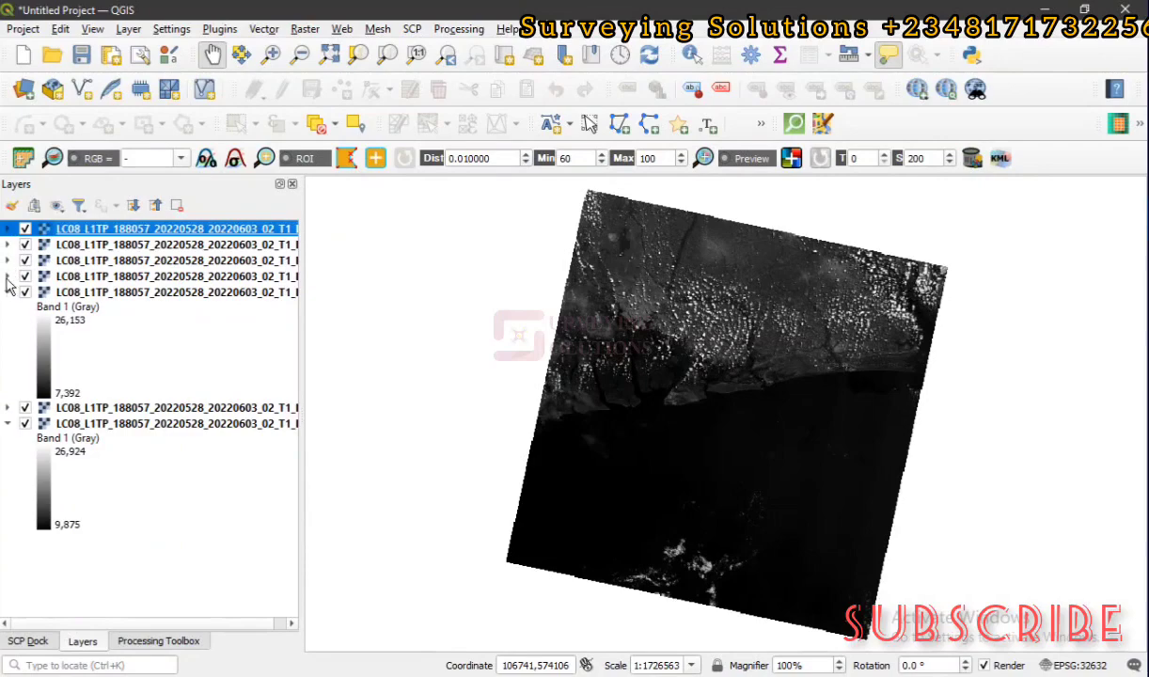
pyautogui.click(8, 291)
pyautogui.click(7, 323)
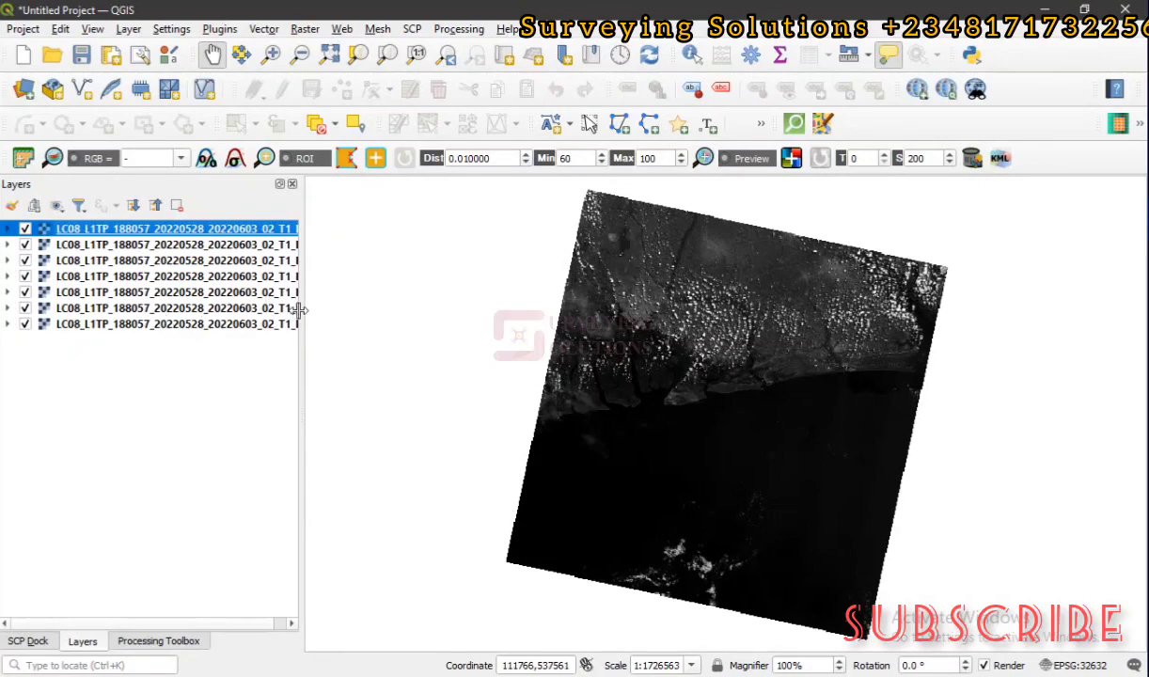
pyautogui.moveTo(298, 315); pyautogui.dragTo(335, 313)
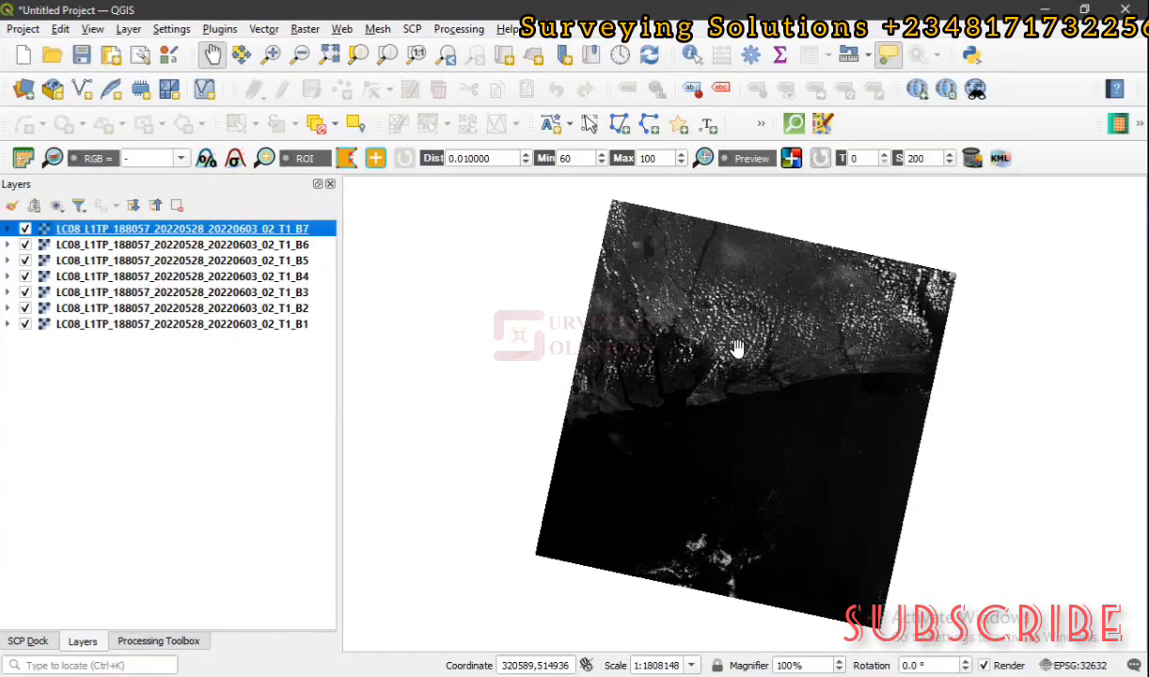
pyautogui.click(8, 229)
pyautogui.click(7, 228)
pyautogui.click(412, 31)
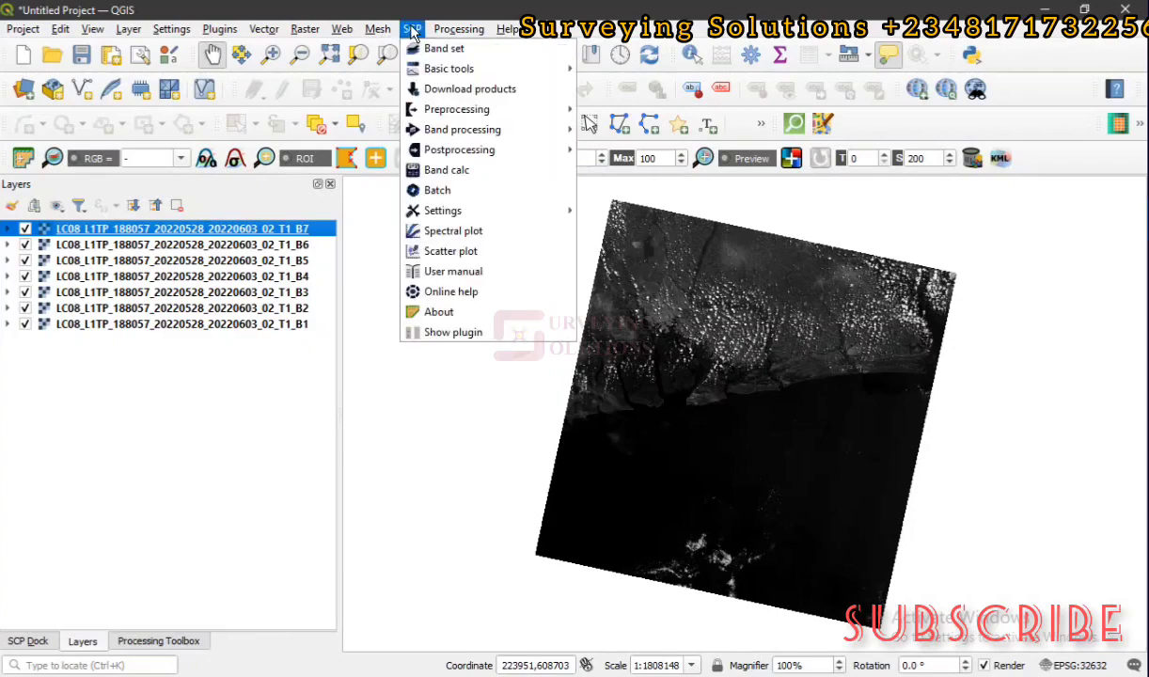
pyautogui.moveTo(211, 33)
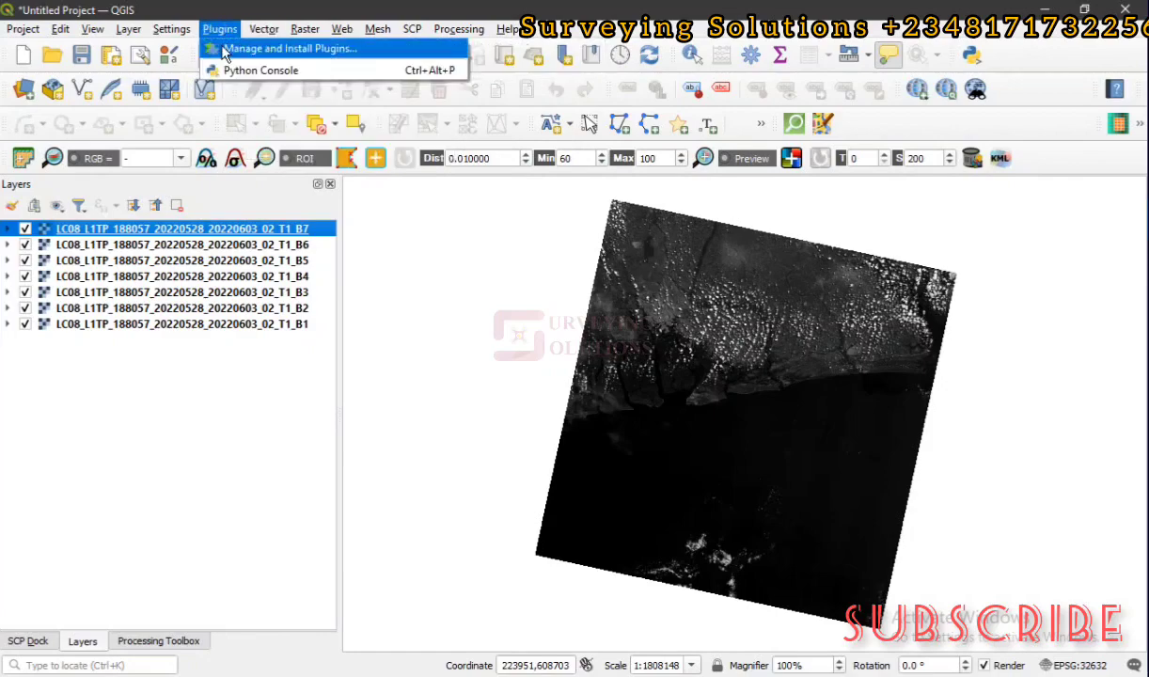
pyautogui.click(222, 50)
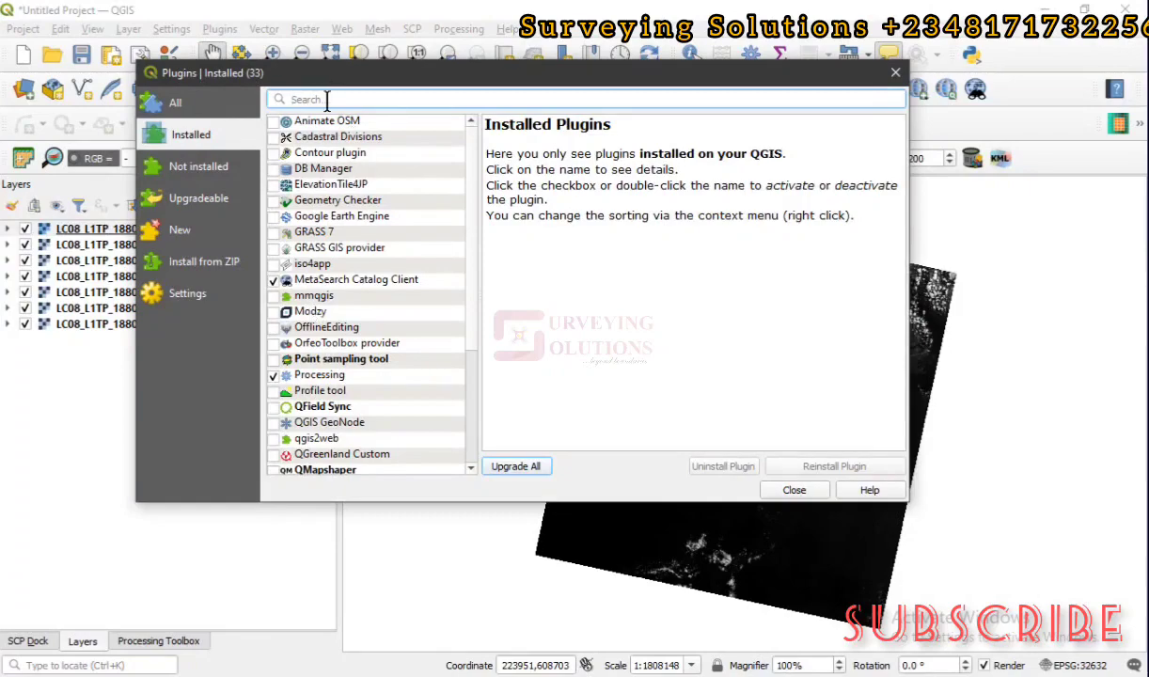
pyautogui.write('sc')
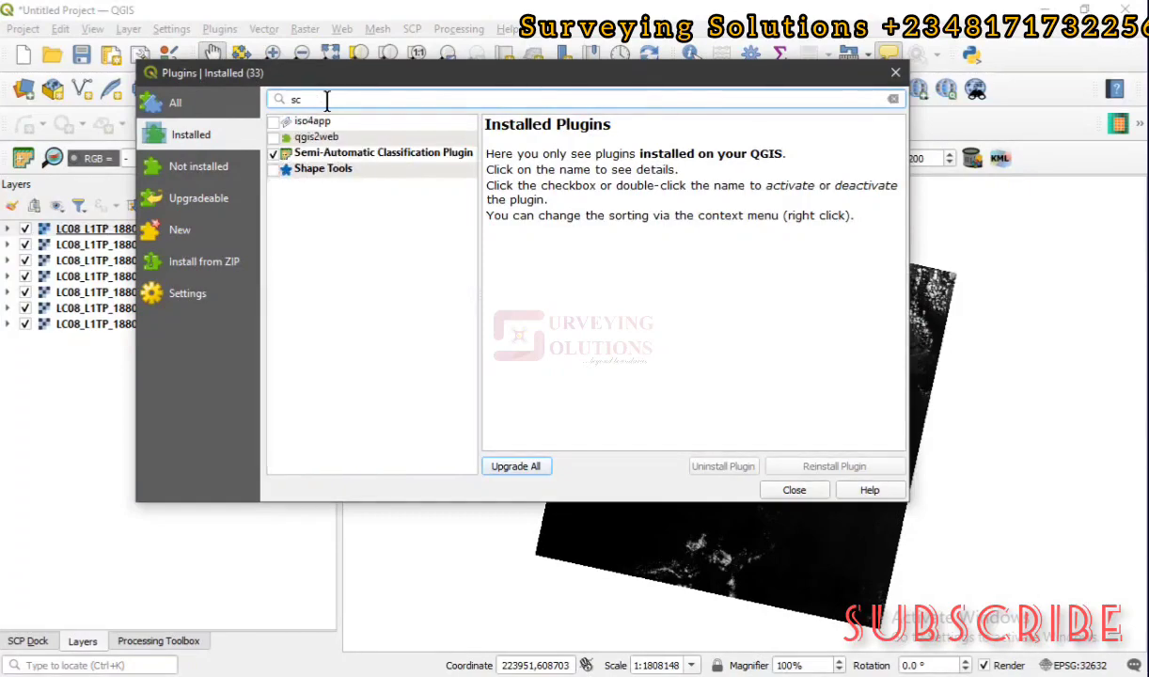
pyautogui.click(375, 155)
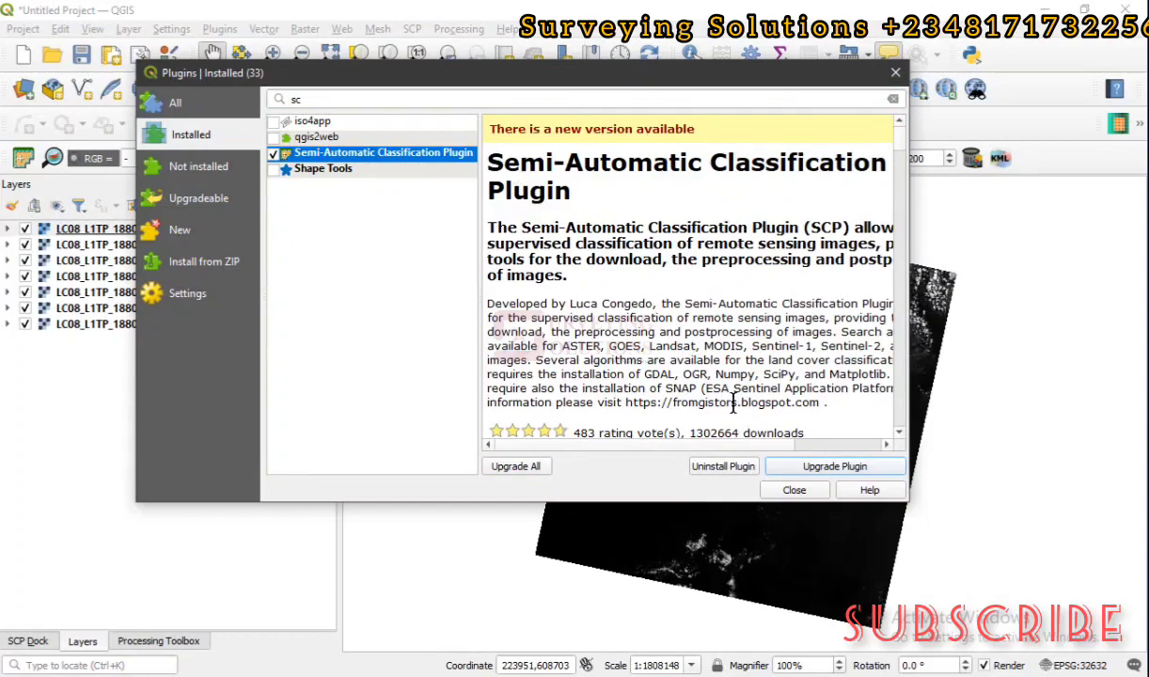
pyautogui.scroll(-1, 680, 302)
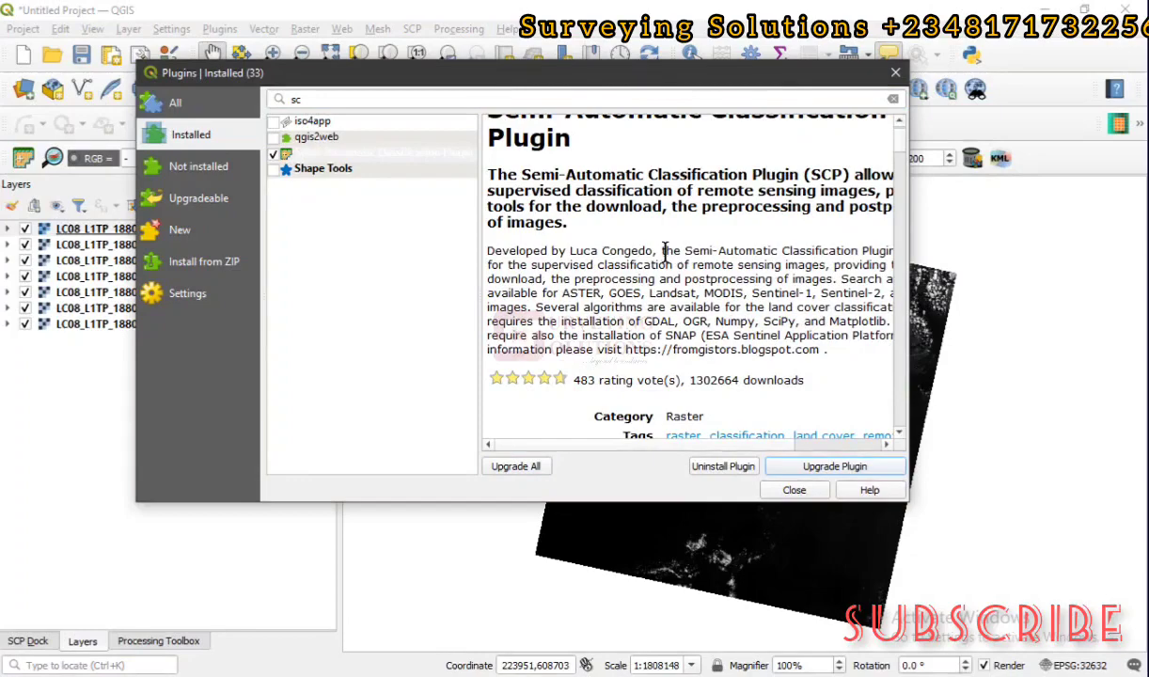
pyautogui.scroll(1, 685, 296)
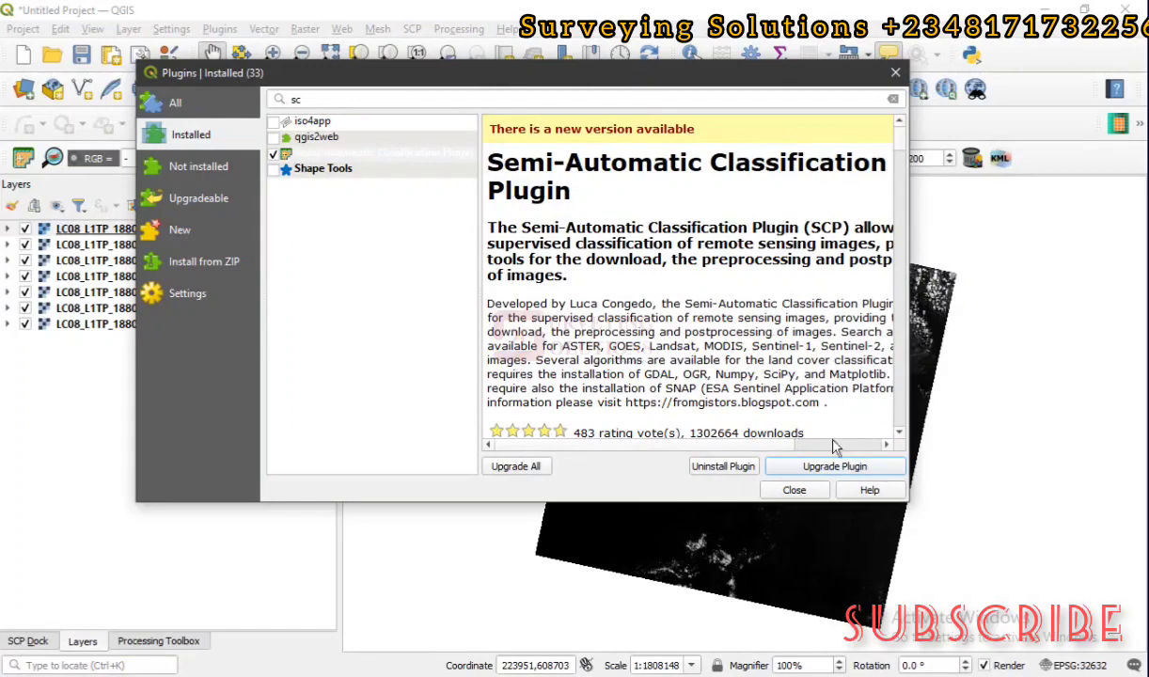
pyautogui.scroll(-2, 621, 293)
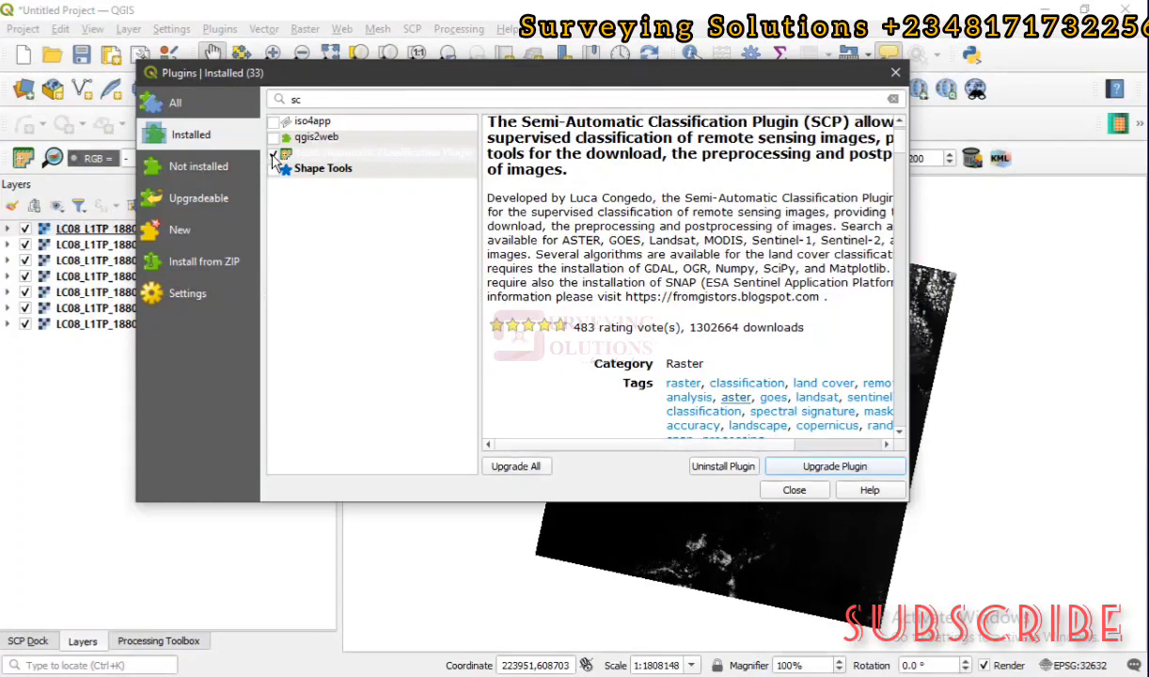
pyautogui.click(894, 73)
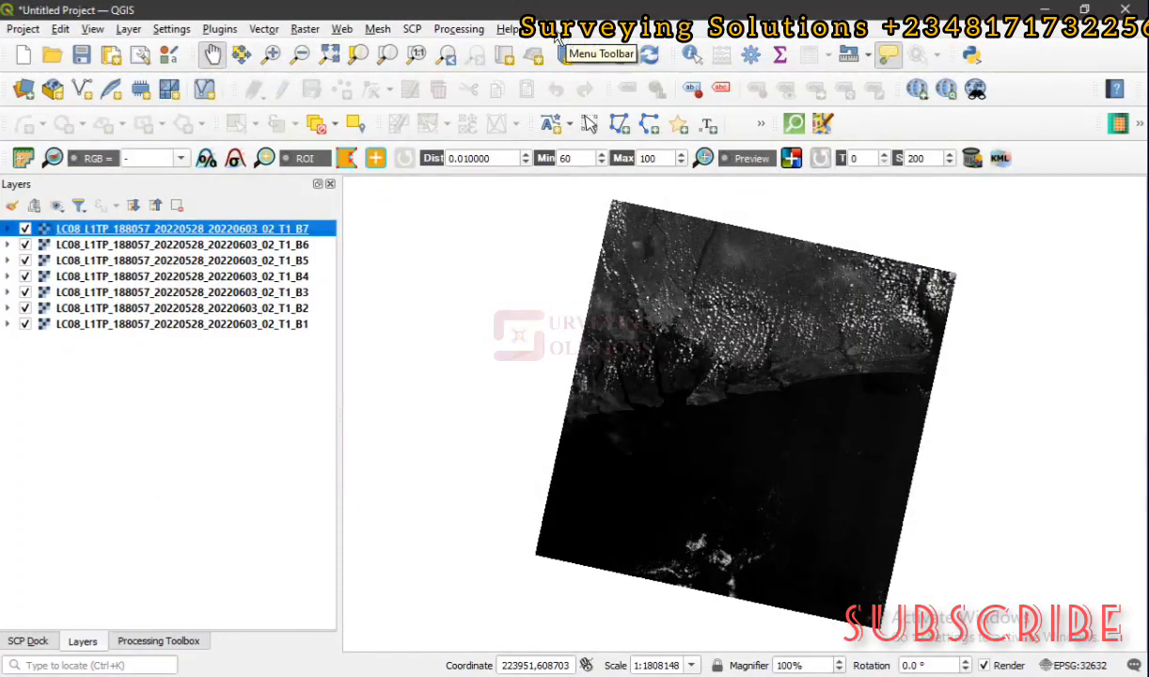
# Open the Semi-Automatic Classification Plugin from the SCP menu and go to its Band set page
pyautogui.click(412, 30)
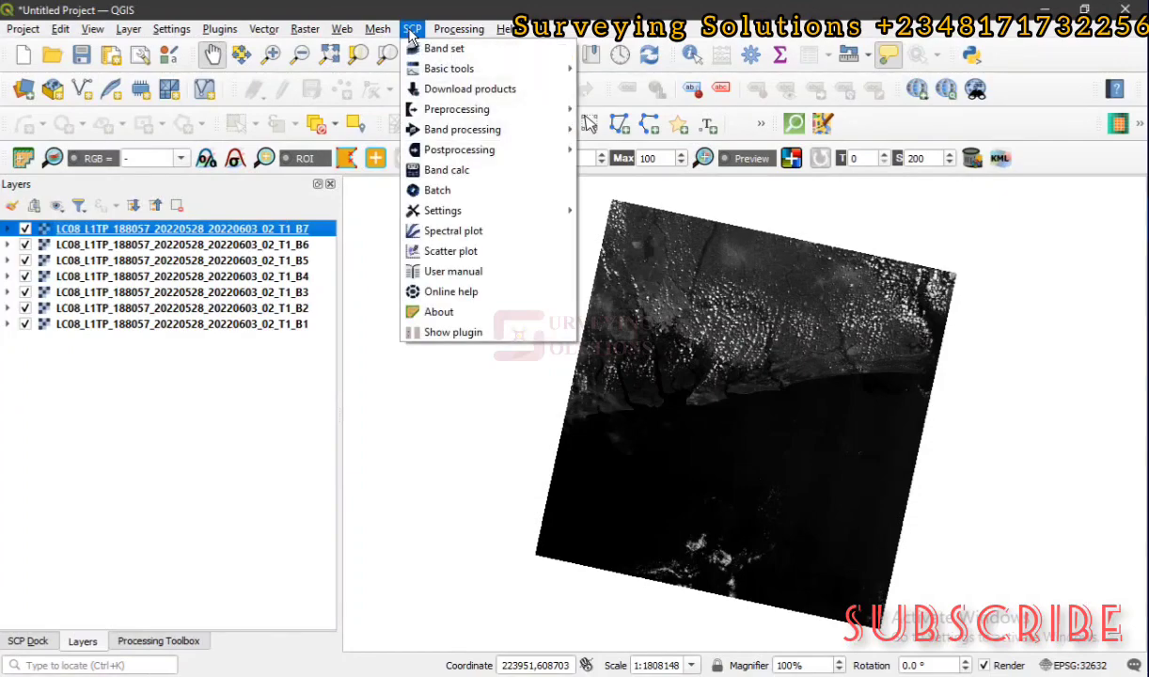
pyautogui.click(453, 333)
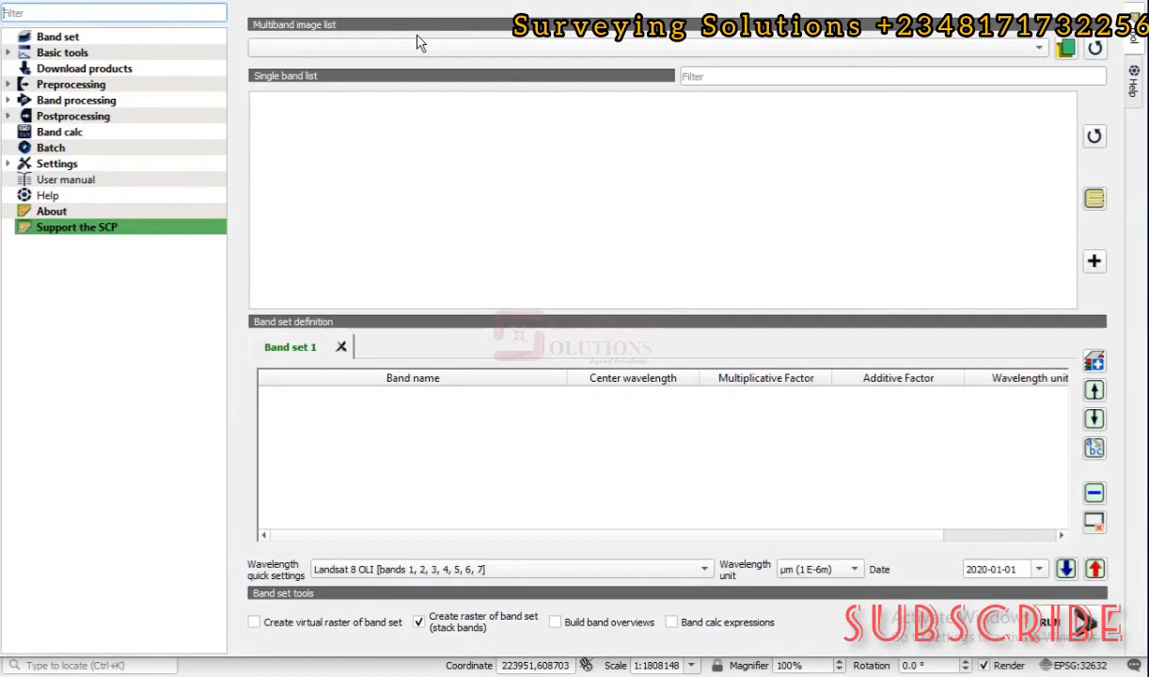
pyautogui.click(82, 37)
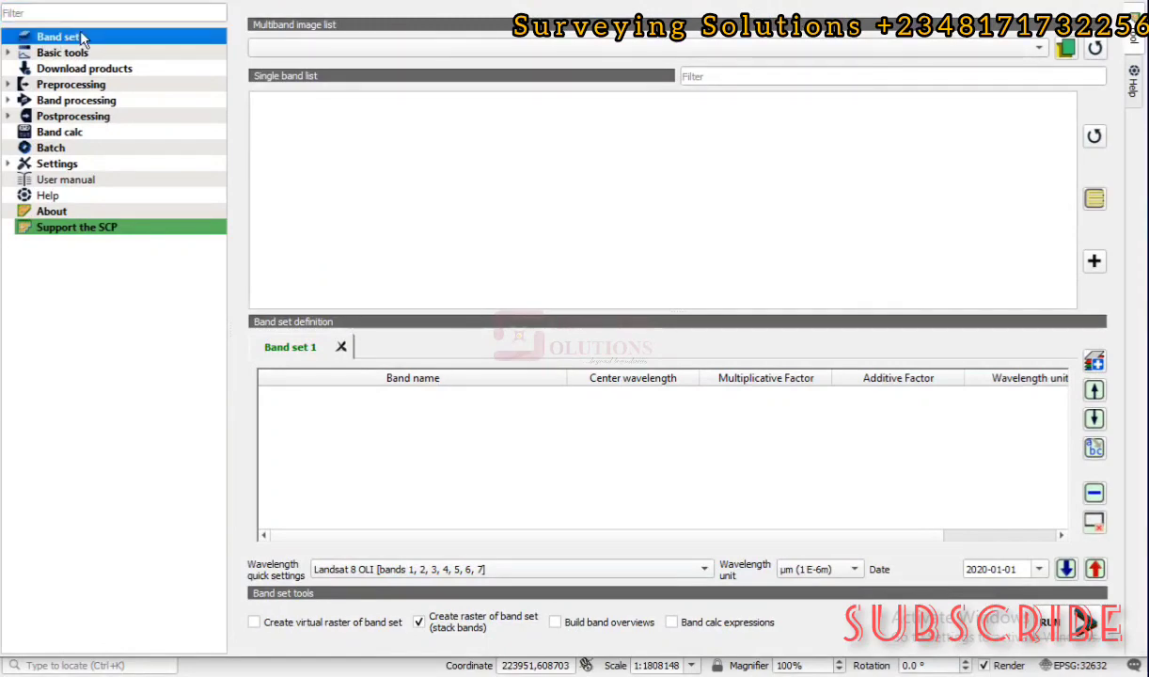
# Refresh the band list and add bands B1 through B7 to Band set 1
pyautogui.click(1095, 137)
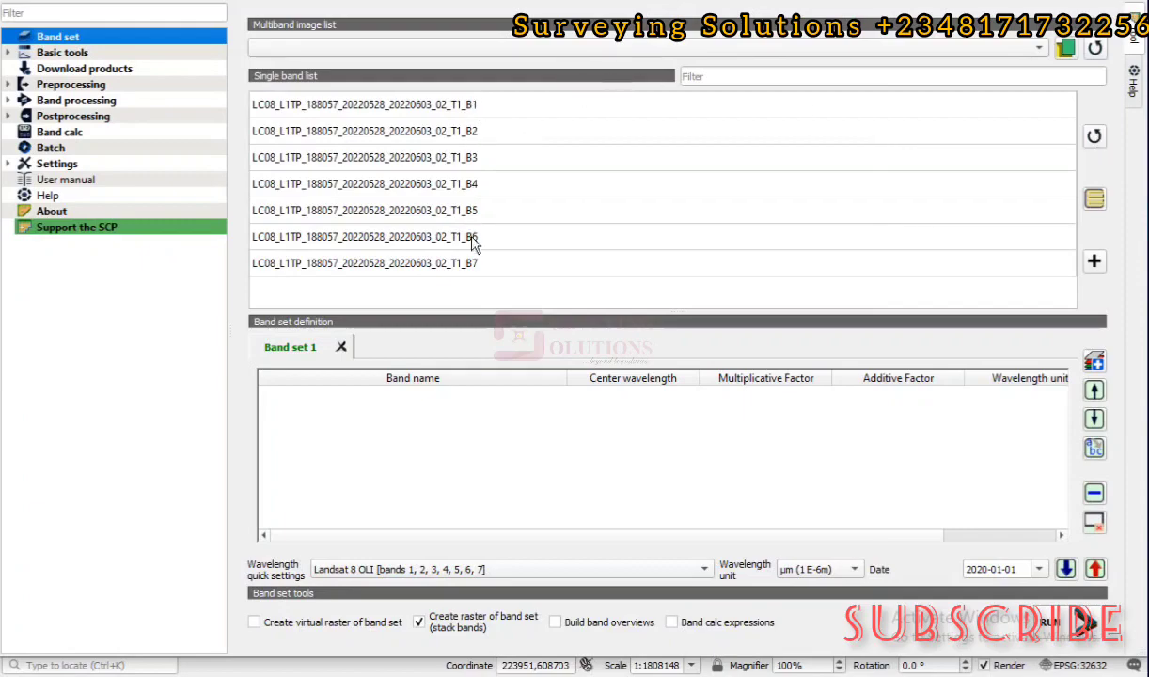
pyautogui.click(381, 107)
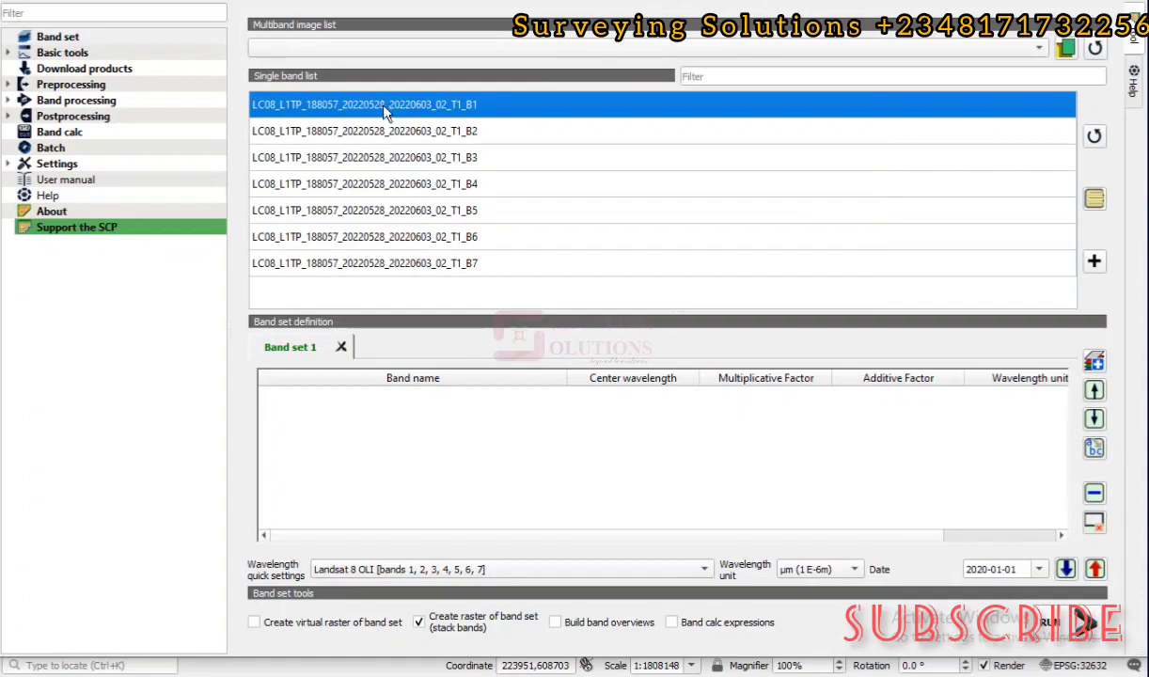
pyautogui.keyDown('shift'); pyautogui.click(400, 263); pyautogui.keyUp('shift')
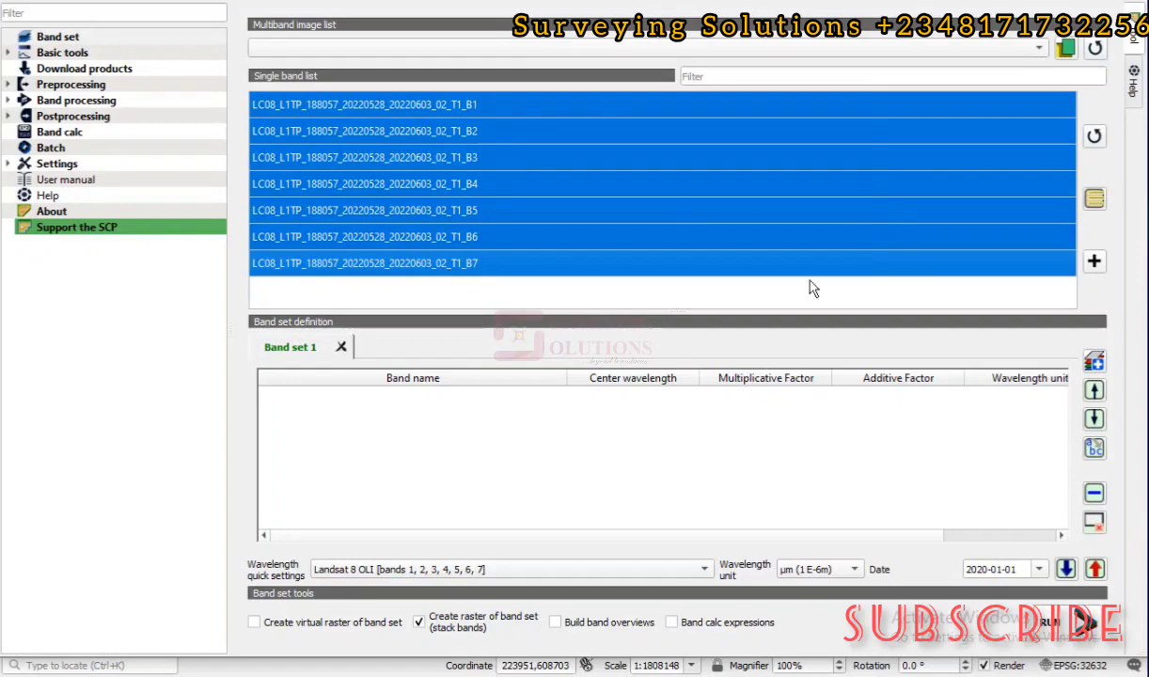
pyautogui.click(1093, 261)
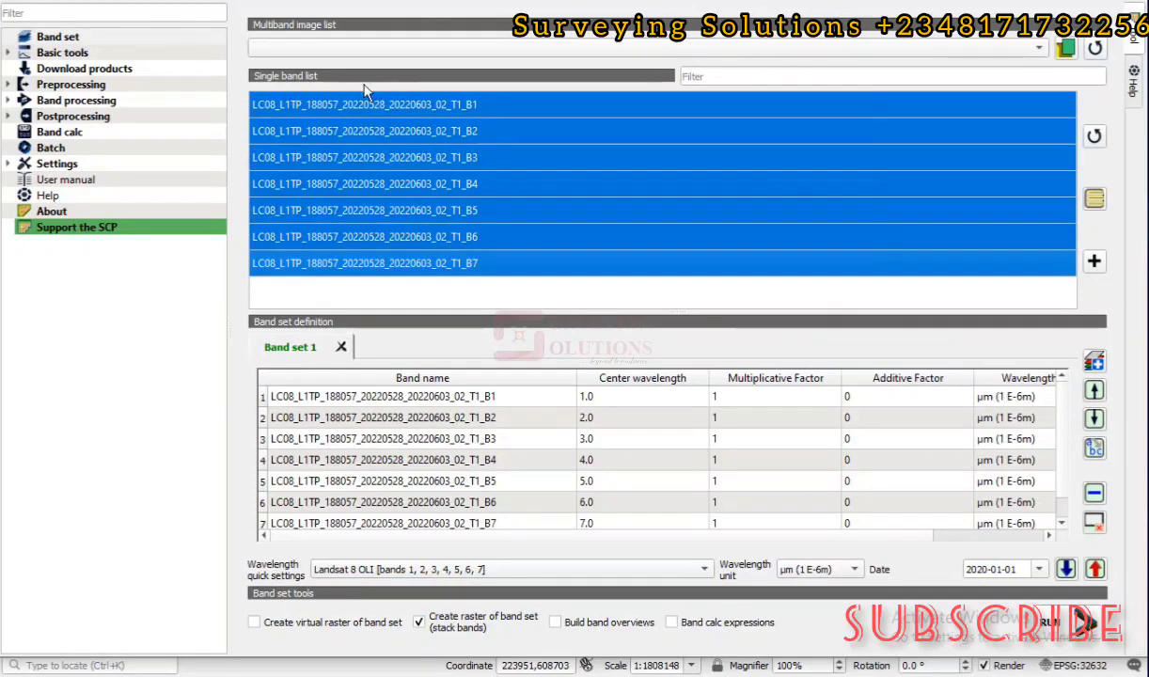
# Apply the Landsat 8 OLI wavelength preset and disable Create raster of band set
pyautogui.click(585, 571)
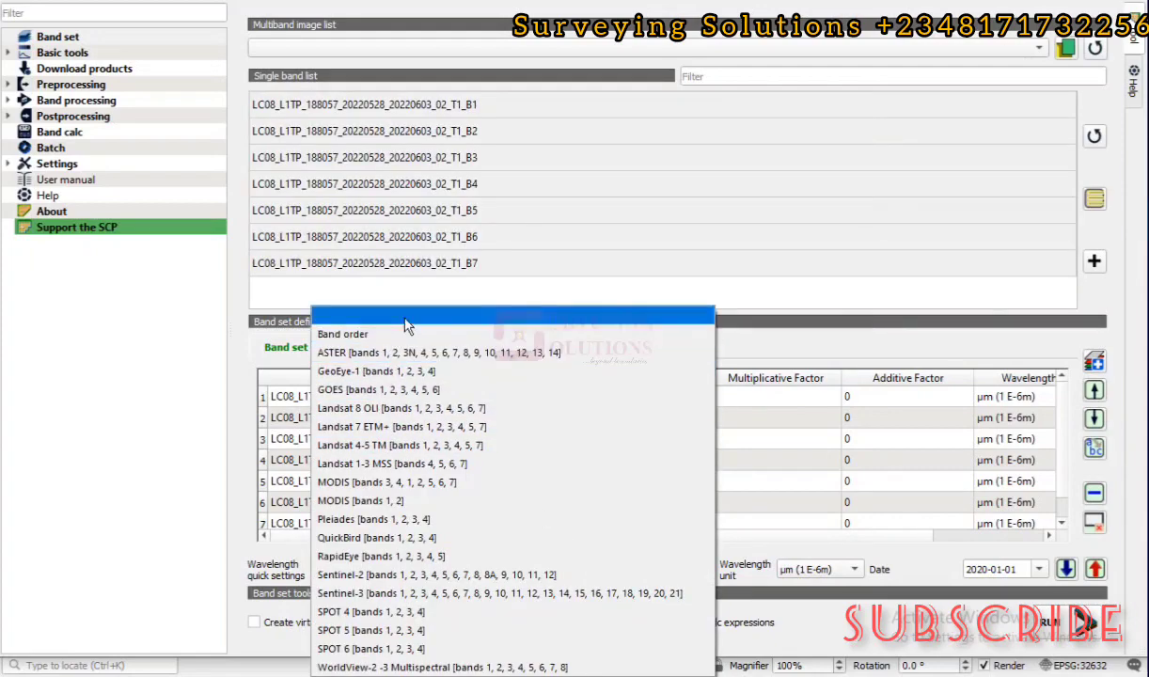
pyautogui.click(400, 410)
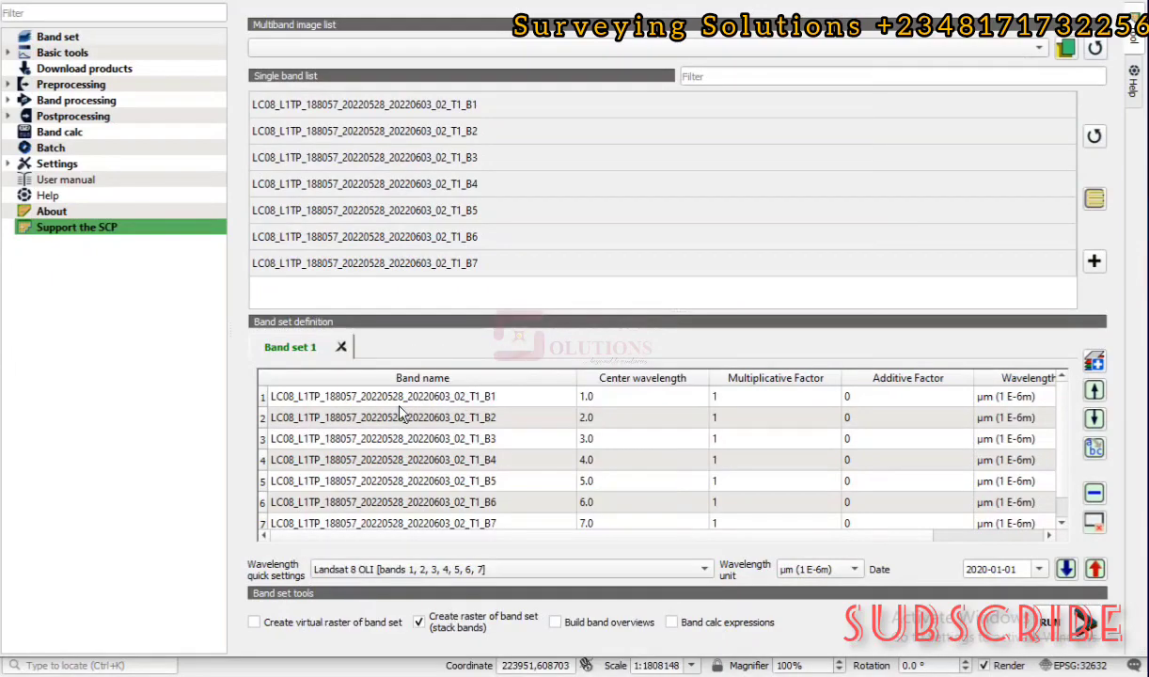
pyautogui.doubleClick(576, 382)
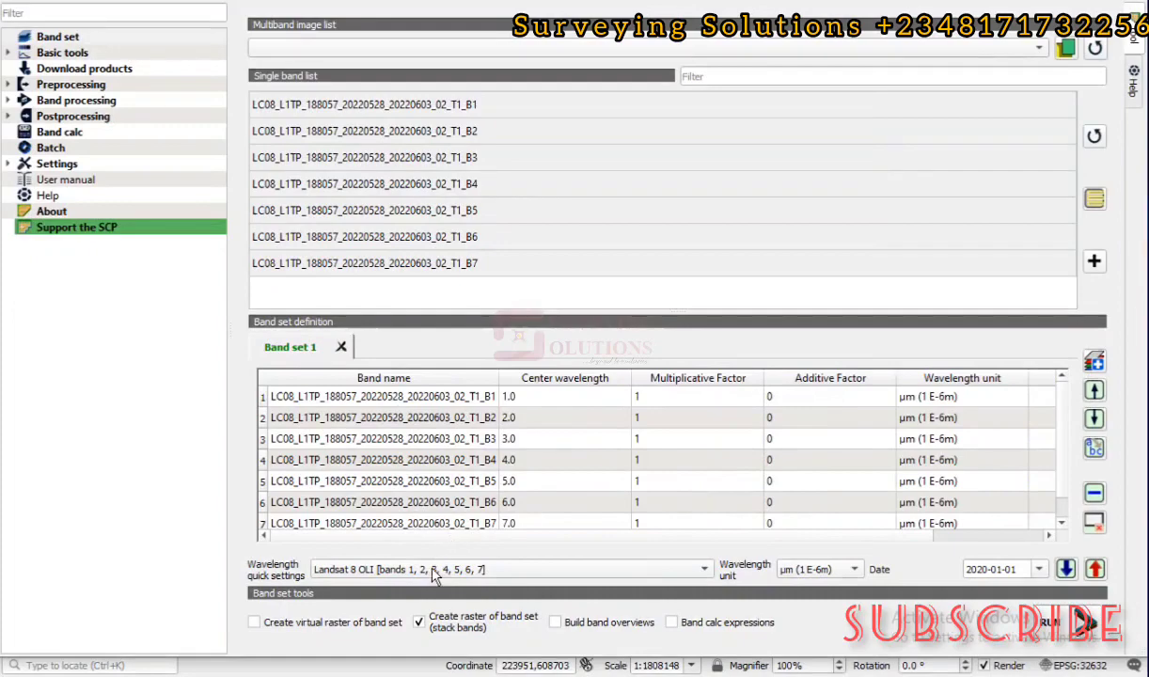
pyautogui.click(419, 623)
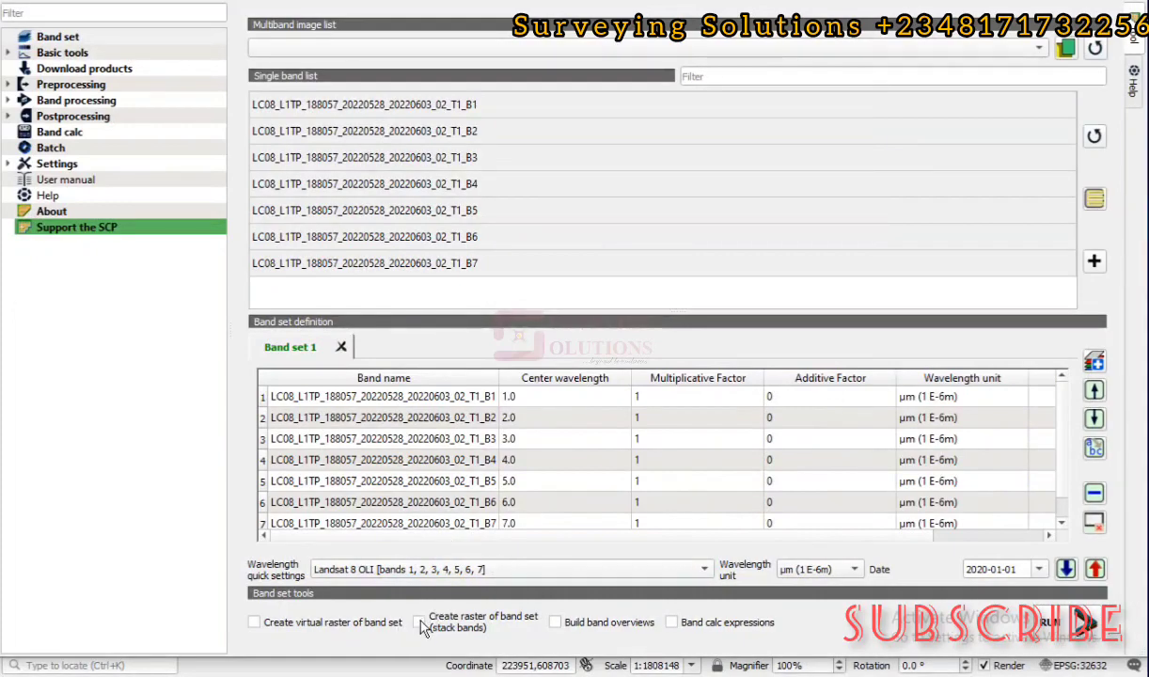